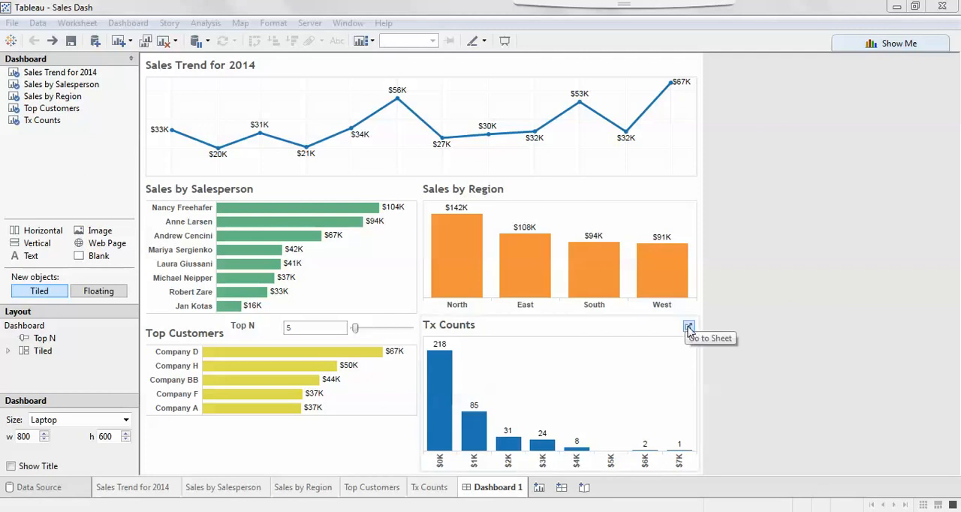
# Duplicate the Tx Counts worksheet and keep only the $7K revenue bin in the copy
pyautogui.click(689, 329)
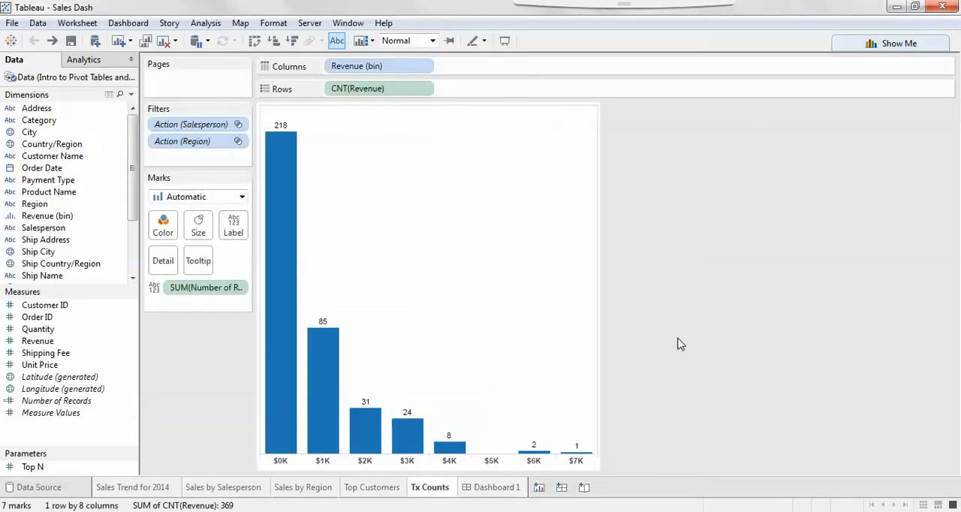
pyautogui.rightClick(440, 489)
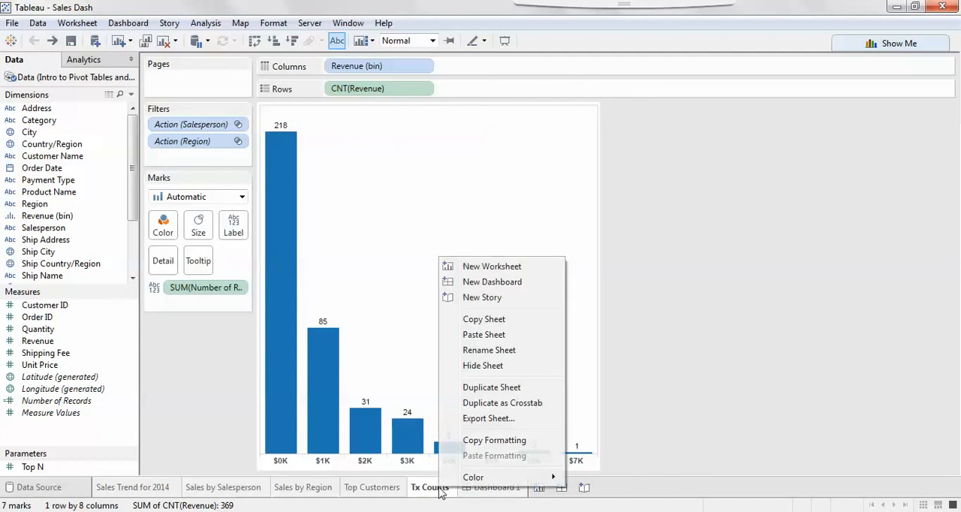
pyautogui.click(488, 389)
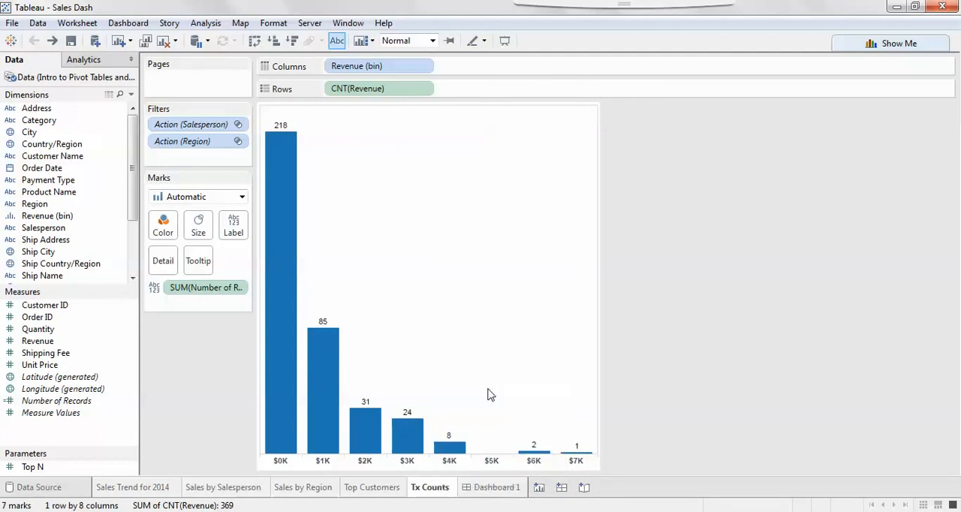
pyautogui.click(576, 463)
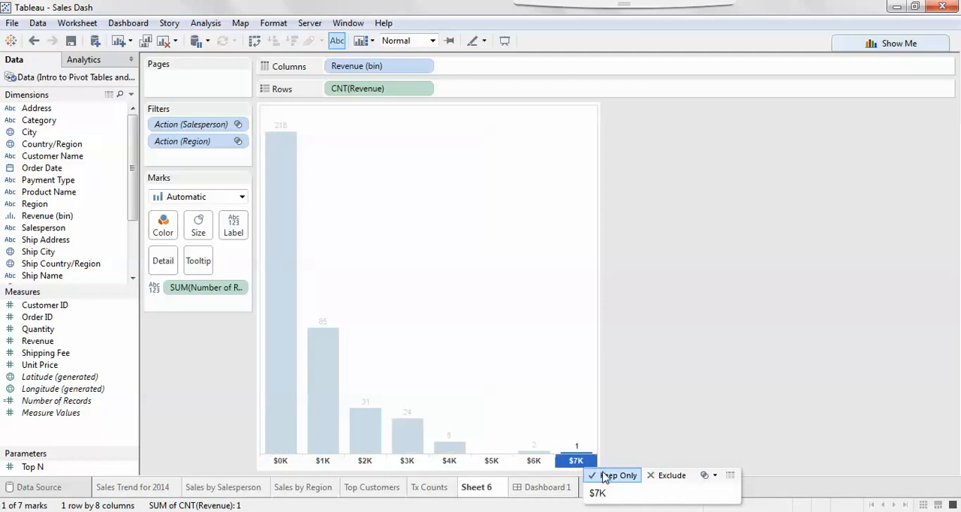
pyautogui.click(606, 476)
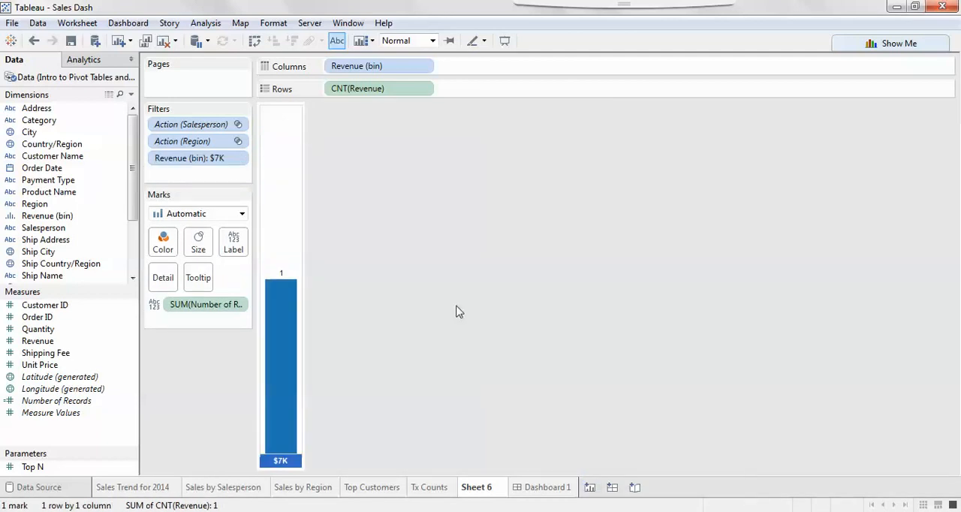
# Remove Revenue (bin), CNT(Revenue) and the Number of Records label from the duplicated sheet's view, keeping the $7K filter
pyautogui.moveTo(428, 89); pyautogui.dragTo(429, 204)
pyautogui.moveTo(406, 66); pyautogui.dragTo(492, 267)
pyautogui.moveTo(229, 308); pyautogui.dragTo(499, 336)
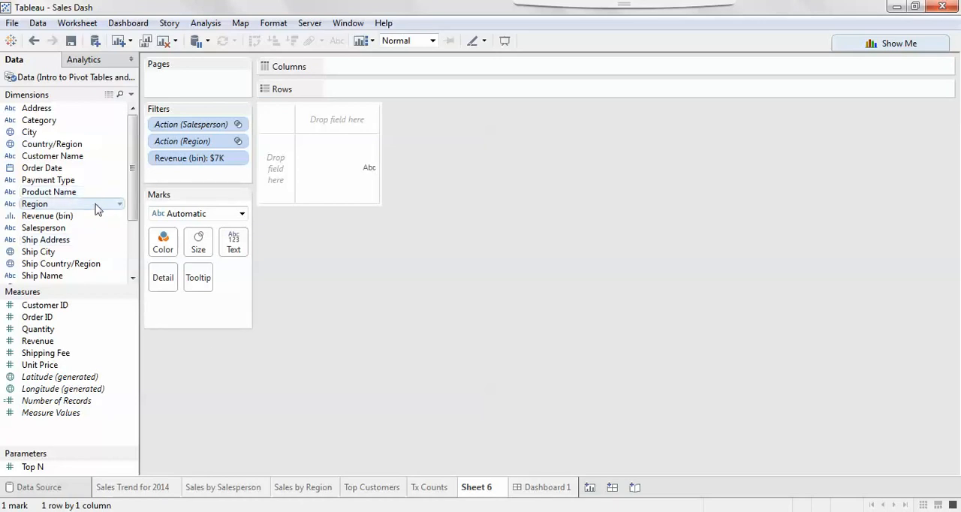
# Build a text table with Salesperson, Product Name and Customer Name as rows and Revenue and Quantity as measures
pyautogui.doubleClick(79, 230)
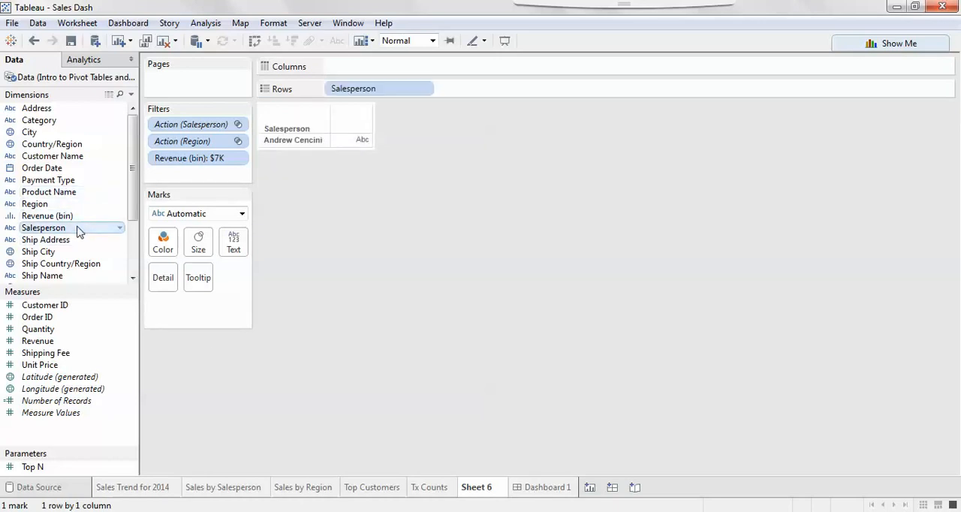
pyautogui.doubleClick(48, 192)
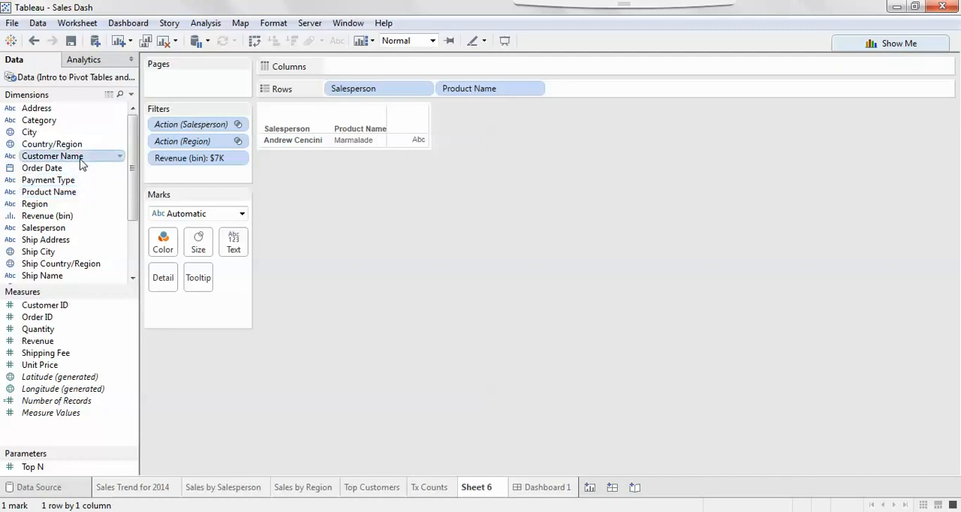
pyautogui.doubleClick(81, 159)
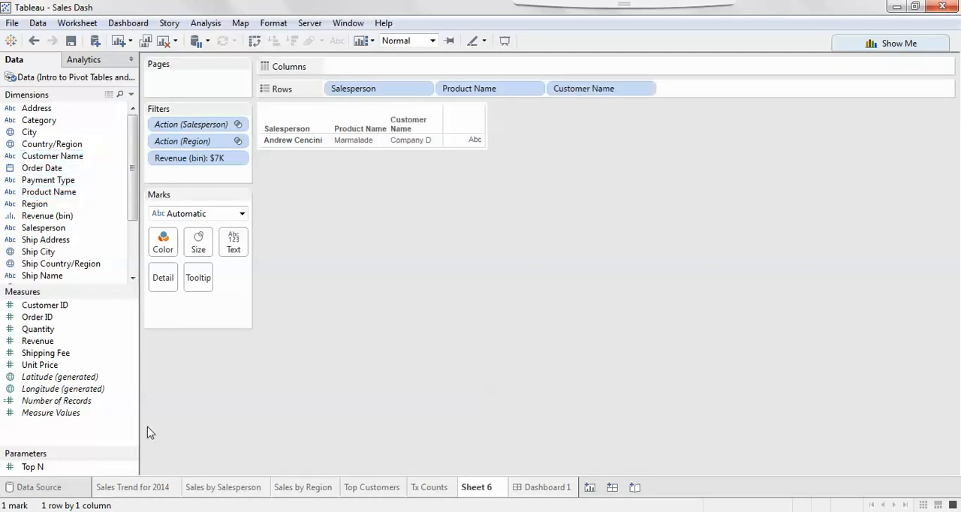
pyautogui.doubleClick(69, 342)
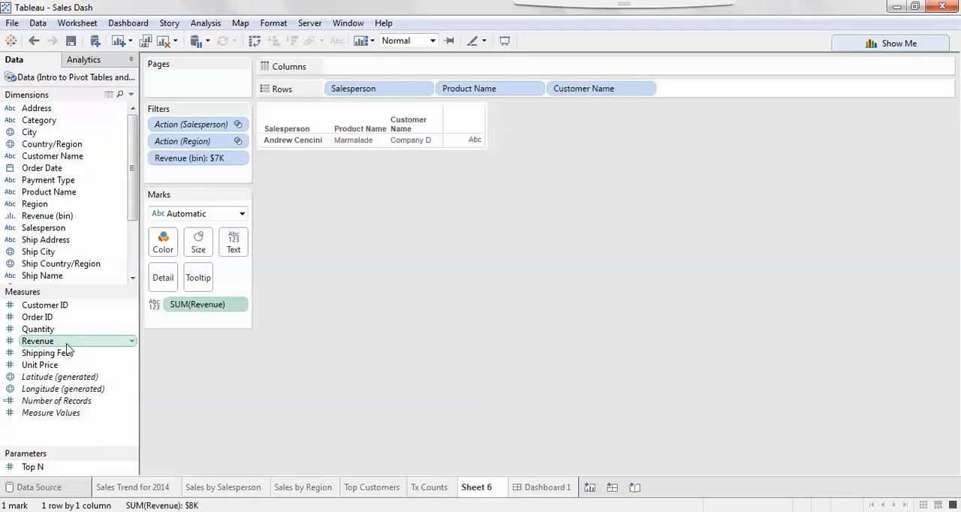
pyautogui.doubleClick(60, 331)
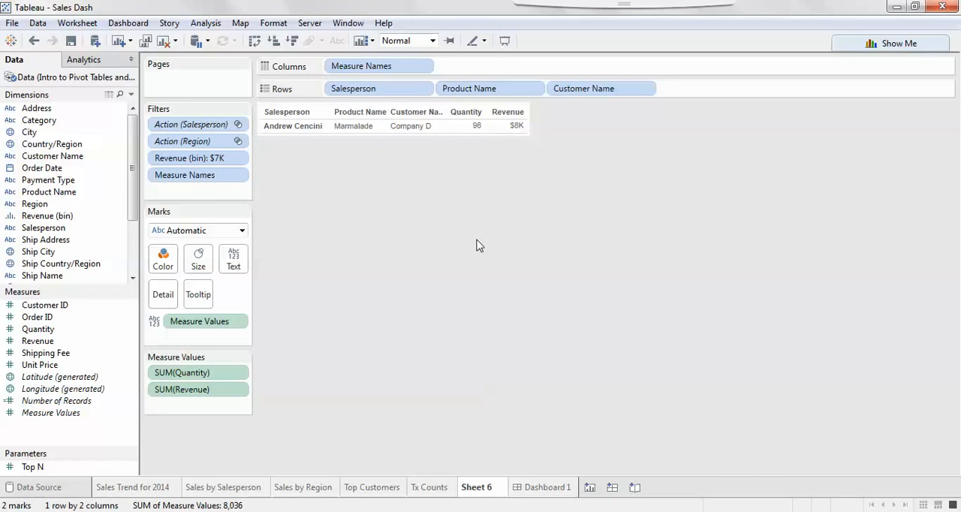
# Create a calculated field from the Revenue measure and name it ADS
pyautogui.rightClick(45, 341)
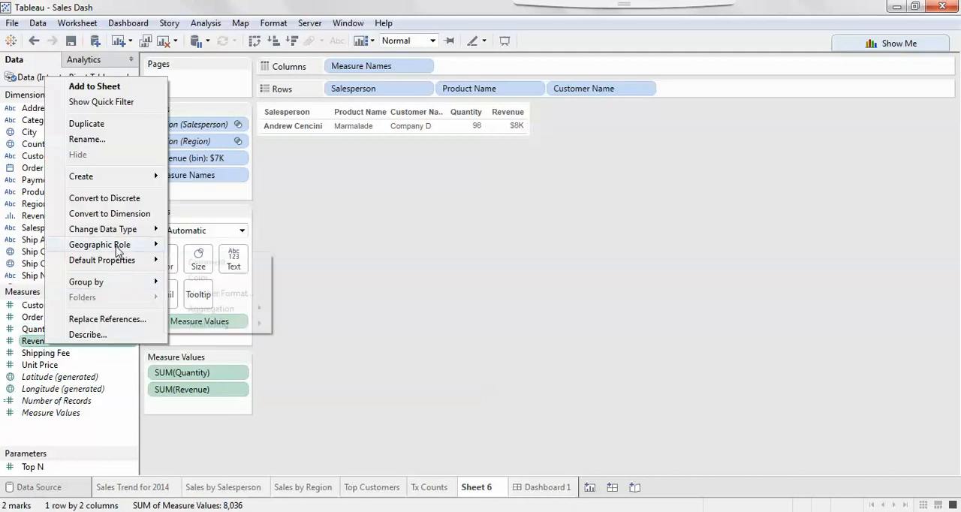
pyautogui.moveTo(155, 179)
pyautogui.click(194, 189)
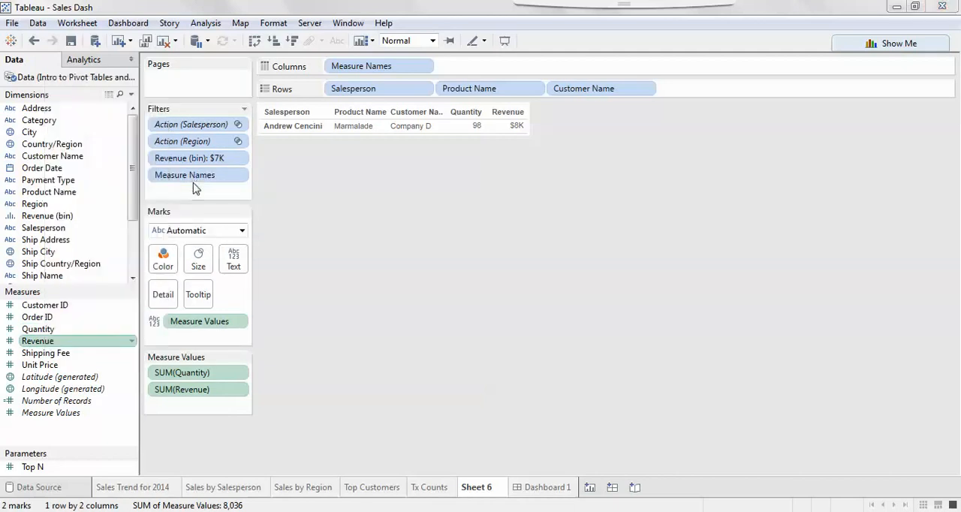
pyautogui.write('ADS')
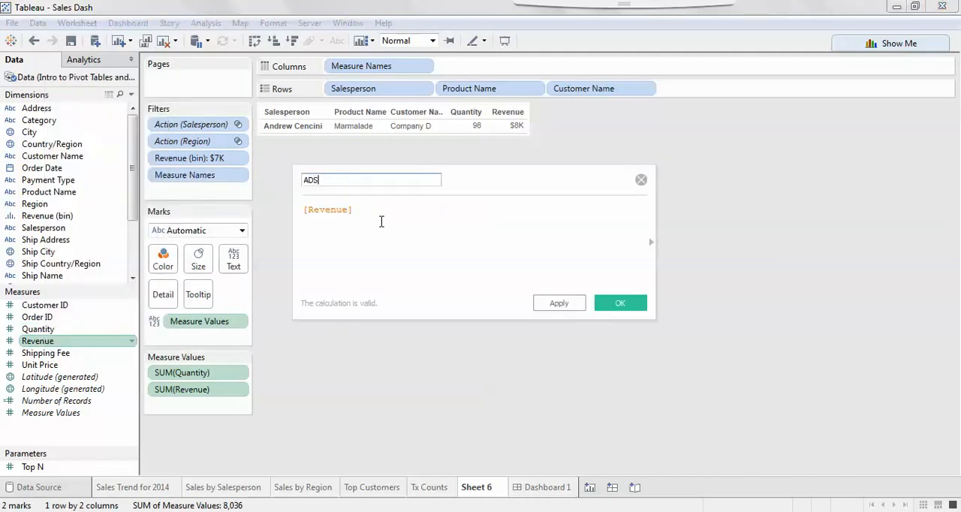
# Define the ADS calculation as SUM([Revenue])/SUM([Quantity]) and save it
pyautogui.click(375, 209)
pyautogui.press('Home')
pyautogui.write('SUM(')
pyautogui.click(377, 210)
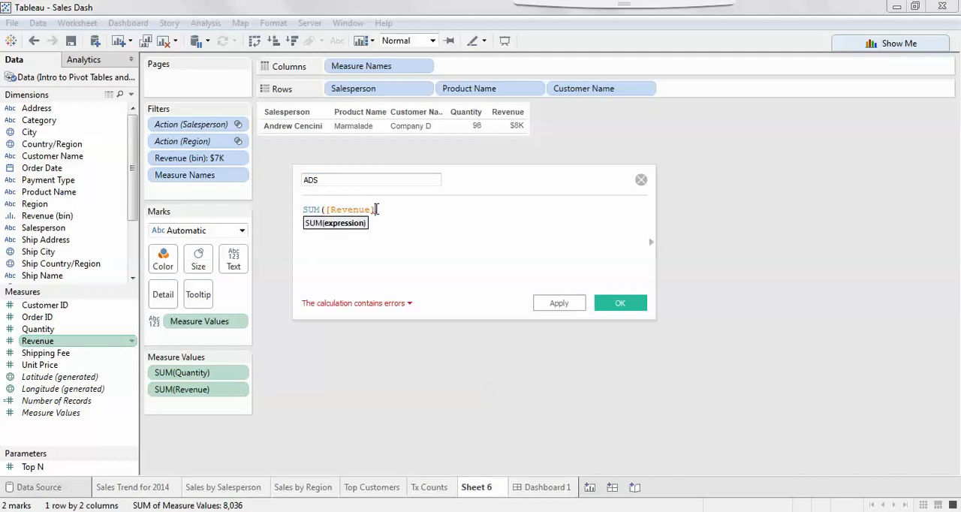
pyautogui.write(') /')
pyautogui.write('SUM(')
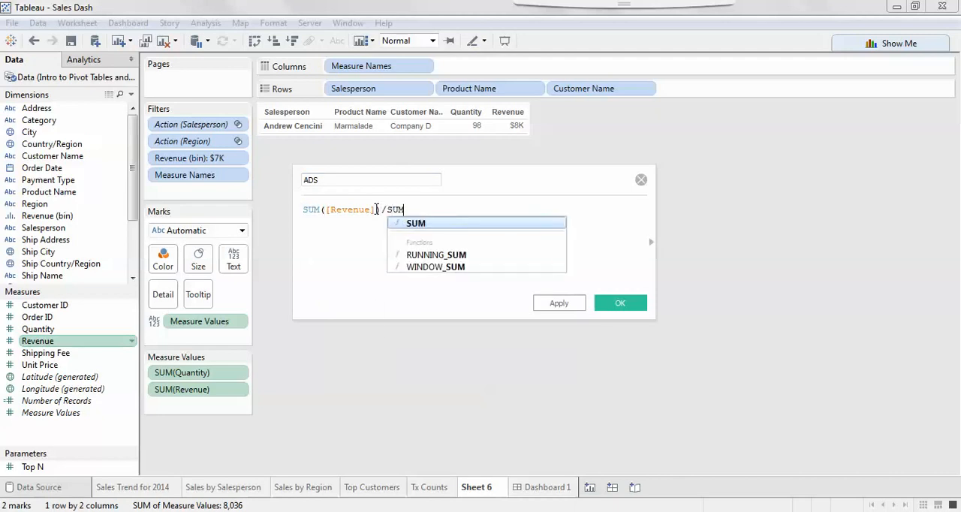
pyautogui.write('q')
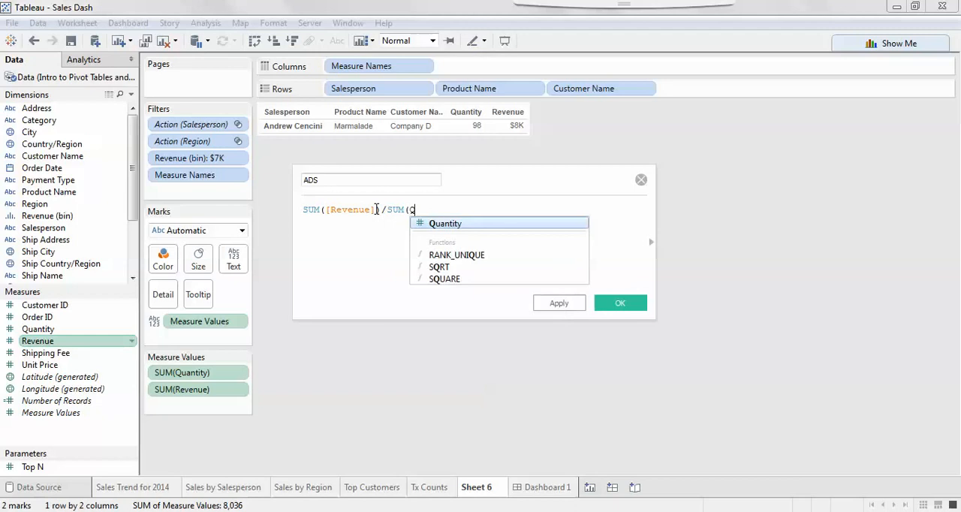
pyautogui.doubleClick(425, 222)
pyautogui.write(')')
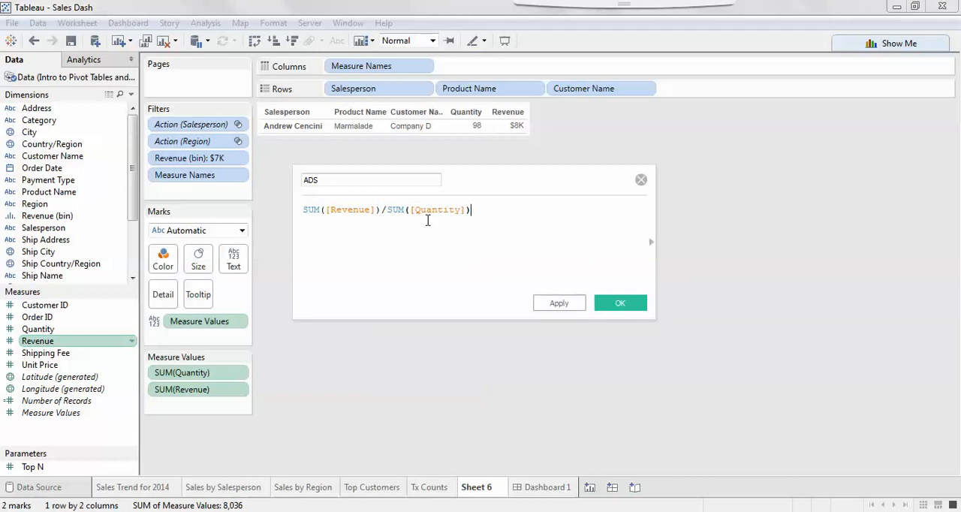
pyautogui.click(612, 304)
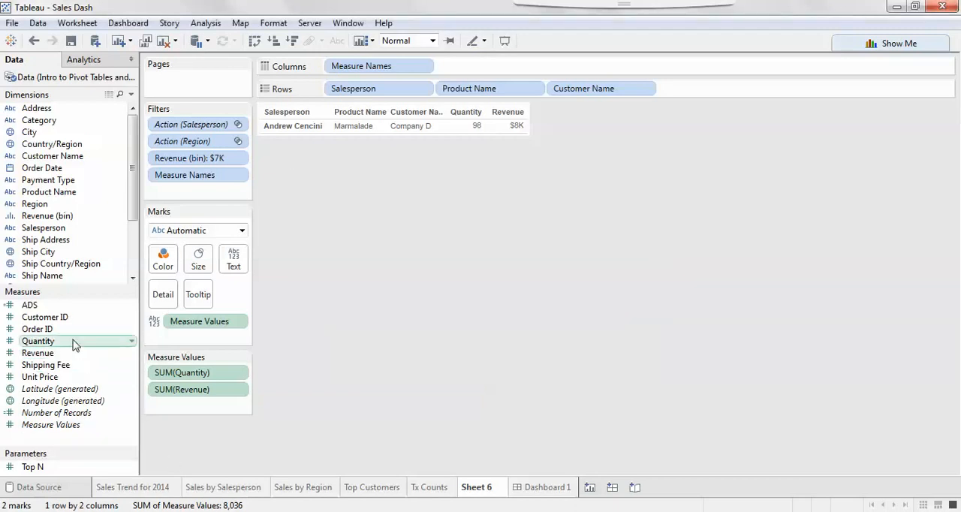
# Add the ADS measure to the table and set its default number format to Currency (Custom) with no decimal places
pyautogui.click(38, 305)
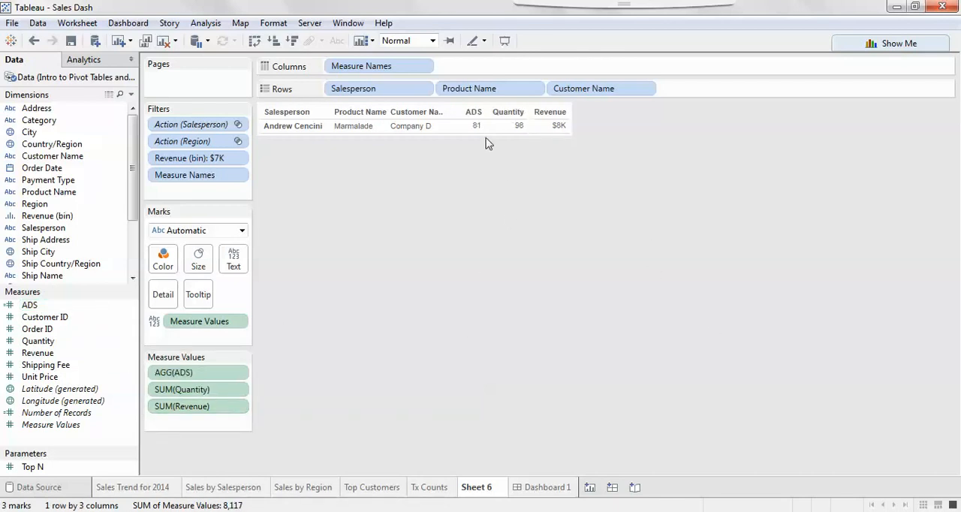
pyautogui.moveTo(476, 132)
pyautogui.click(53, 307)
pyautogui.rightClick(53, 310)
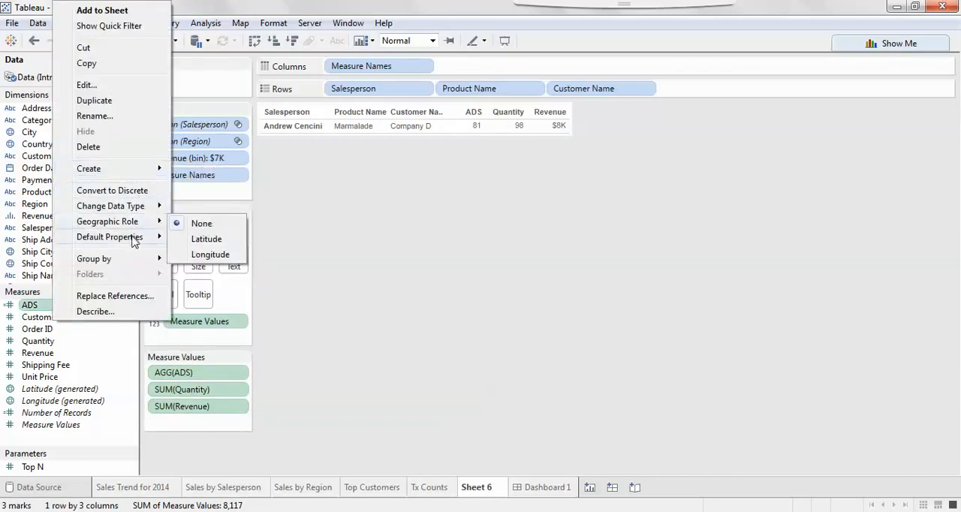
pyautogui.moveTo(131, 237)
pyautogui.click(214, 268)
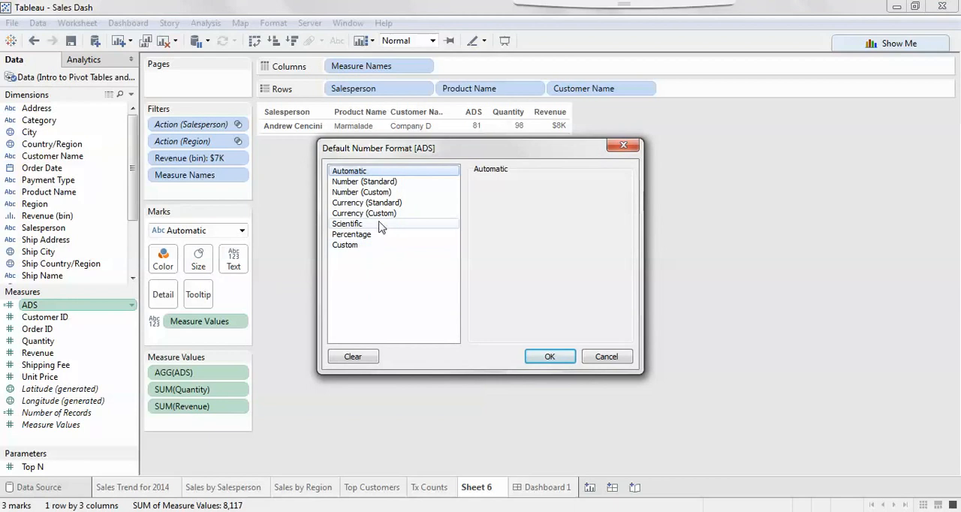
pyautogui.click(379, 214)
pyautogui.click(512, 201)
pyautogui.click(512, 201)
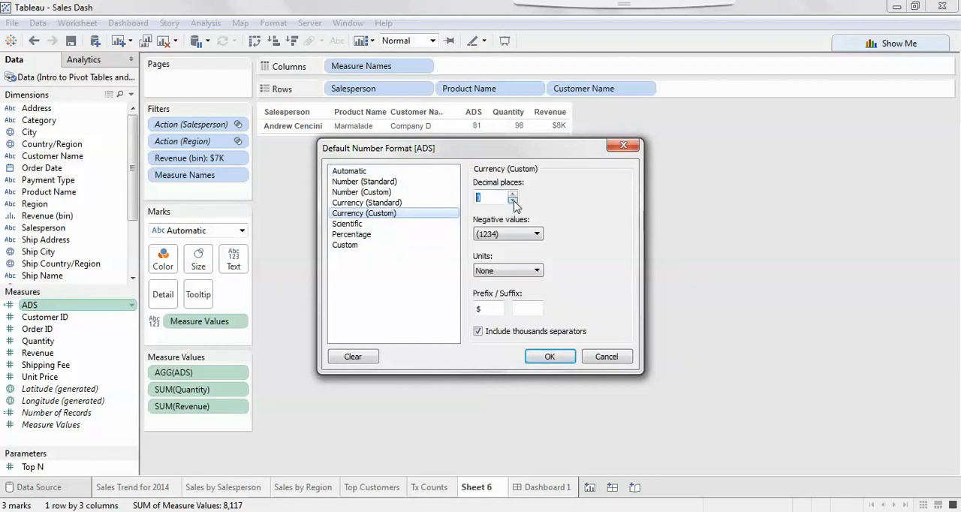
pyautogui.click(550, 357)
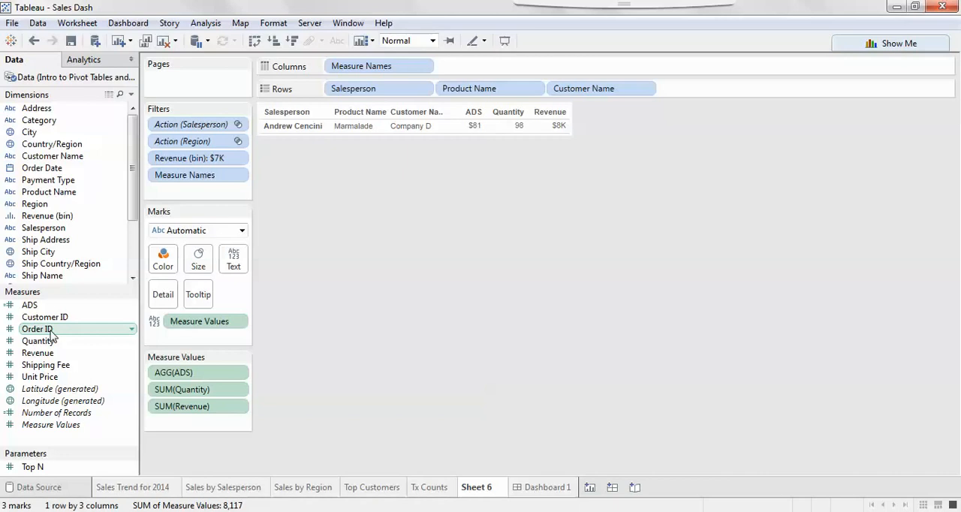
# Convert the Order ID and Customer ID measures to dimensions and add Order ID to the table rows
pyautogui.moveTo(53, 336); pyautogui.dragTo(47, 216)
pyautogui.moveTo(52, 317); pyautogui.dragTo(57, 215)
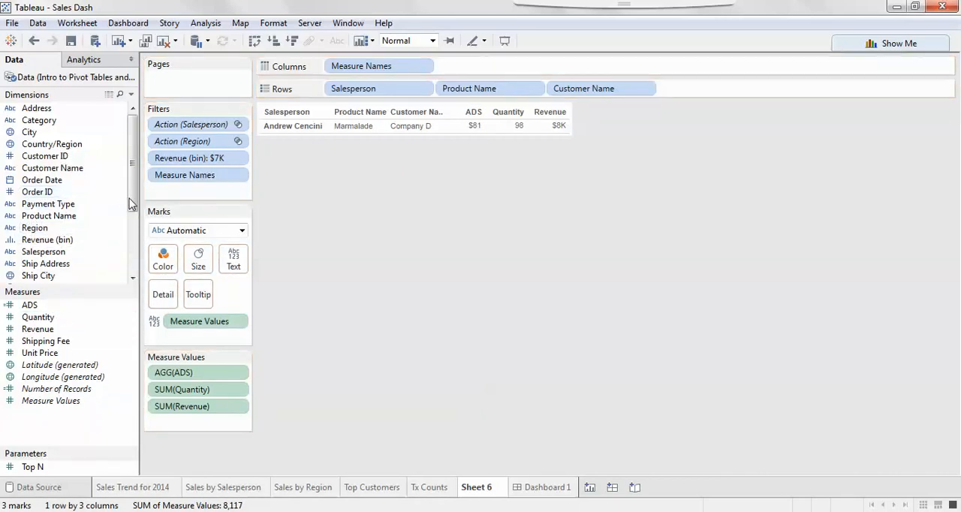
pyautogui.doubleClick(80, 194)
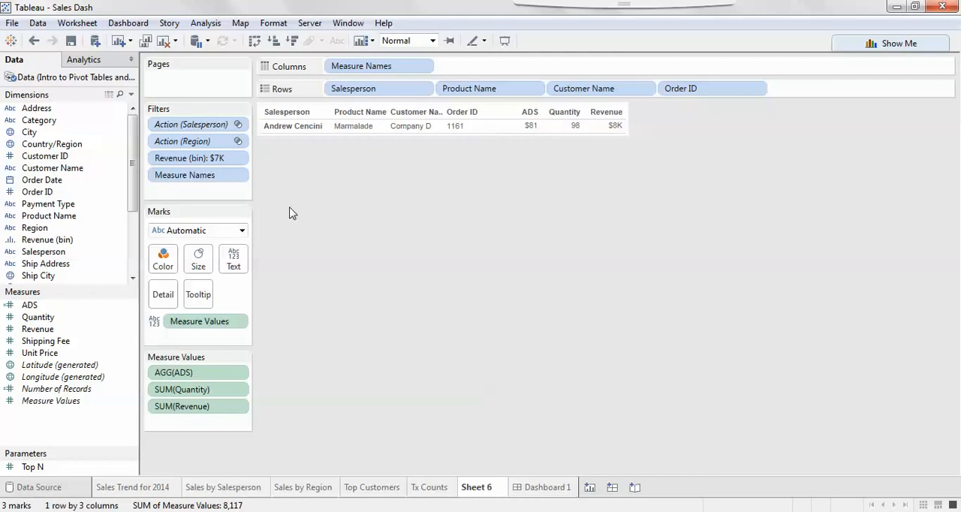
pyautogui.moveTo(208, 165); pyautogui.dragTo(844, 260)
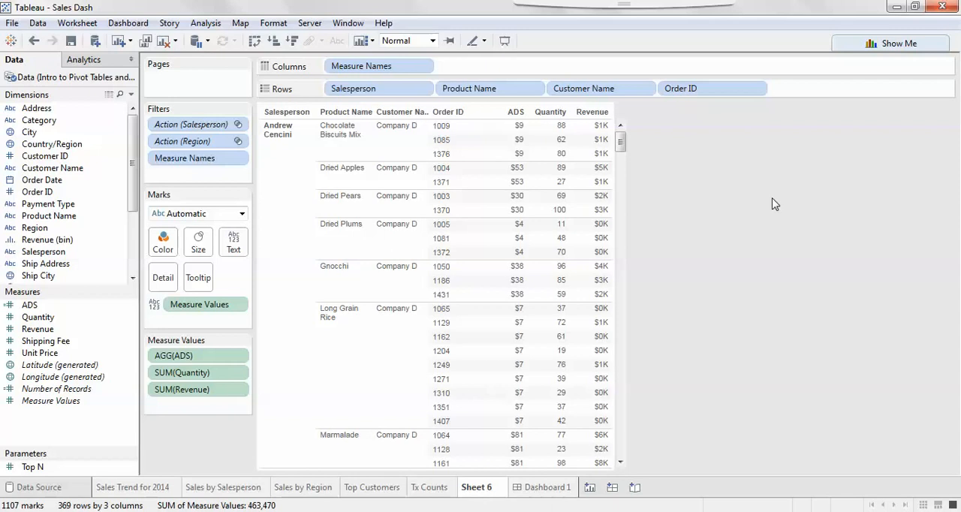
pyautogui.click(34, 41)
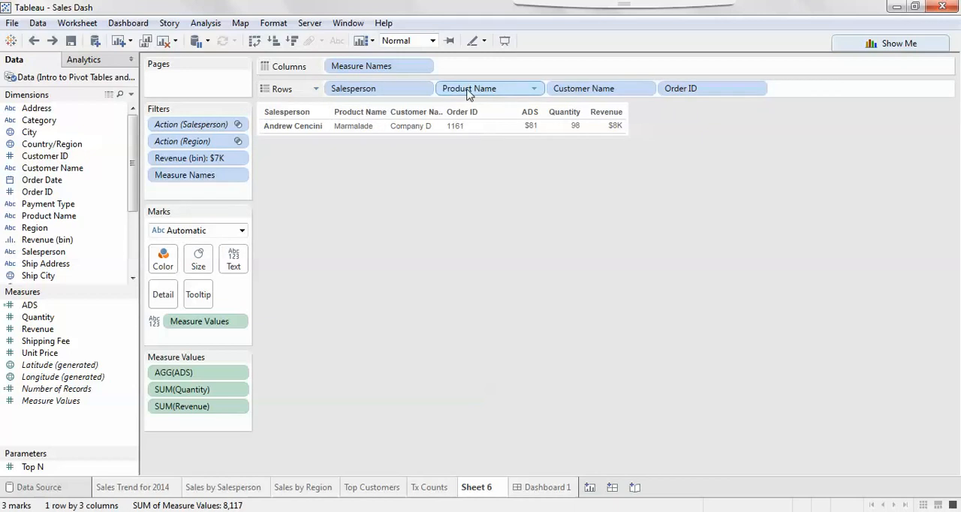
pyautogui.rightClick(441, 147)
pyautogui.click(385, 270)
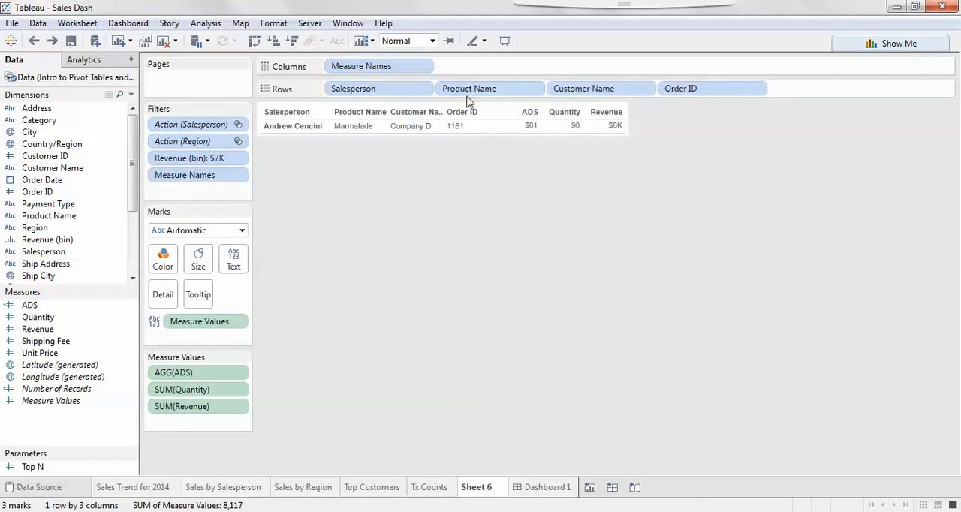
# Filter the Product Name field to include only Marmalade
pyautogui.rightClick(469, 90)
pyautogui.click(503, 99)
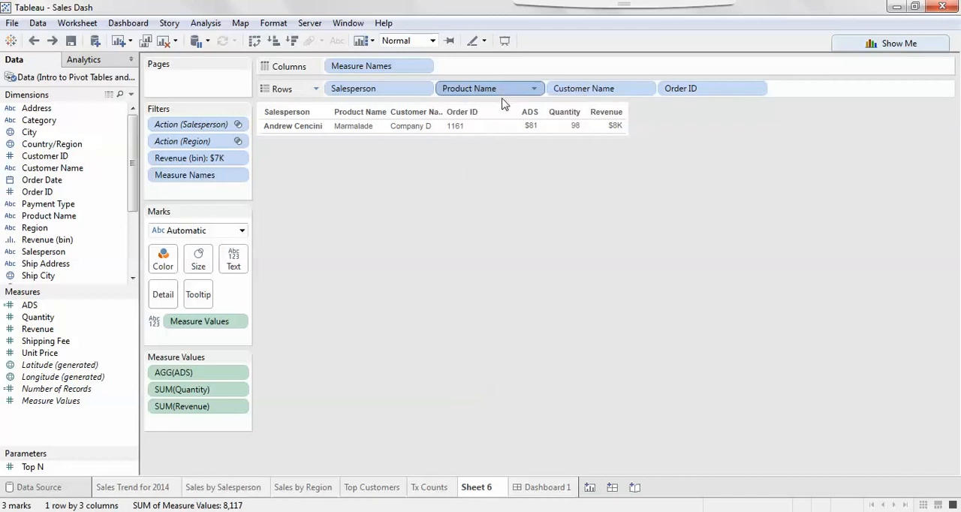
pyautogui.moveTo(616, 202); pyautogui.dragTo(620, 273)
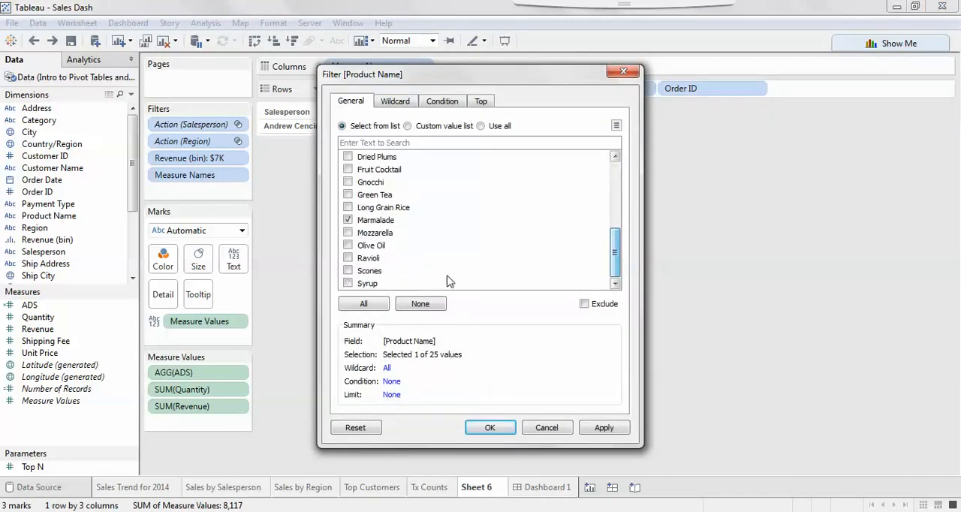
pyautogui.click(489, 428)
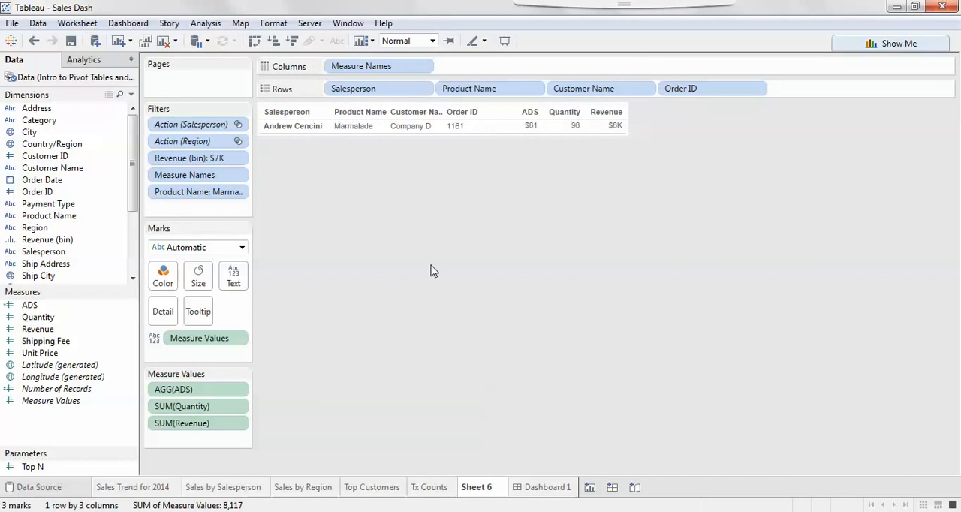
# Remove the Revenue (bin), Action (Salesperson) and Action (Region) filters from the sheet
pyautogui.moveTo(210, 158); pyautogui.dragTo(822, 232)
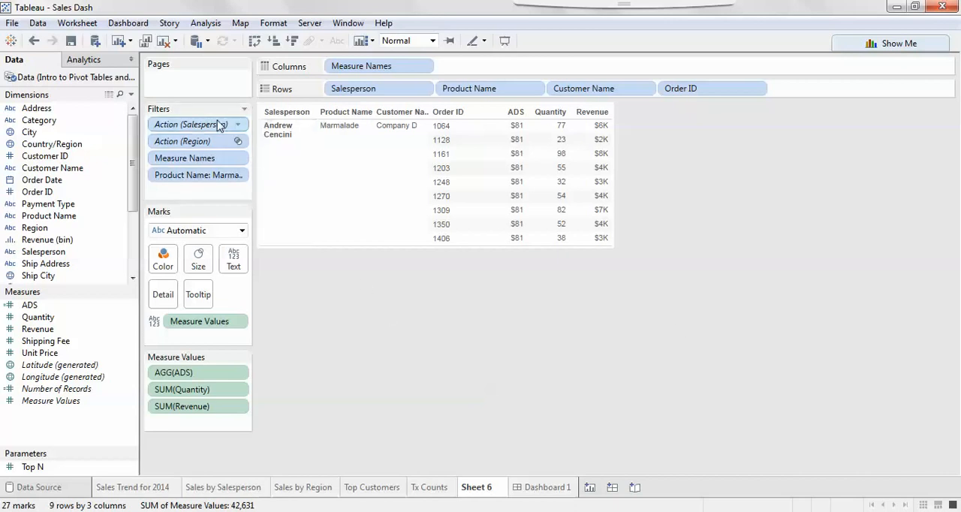
pyautogui.moveTo(219, 126); pyautogui.dragTo(778, 251)
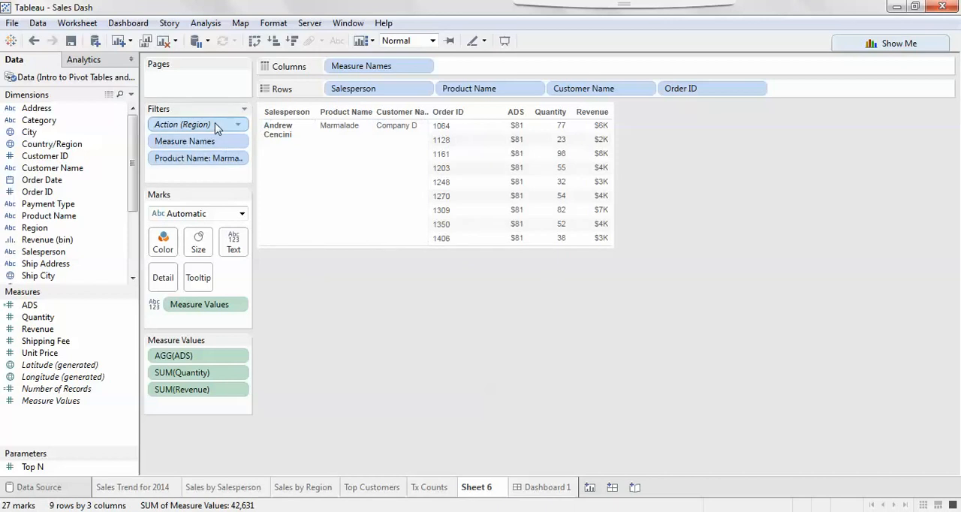
pyautogui.moveTo(216, 128); pyautogui.dragTo(803, 298)
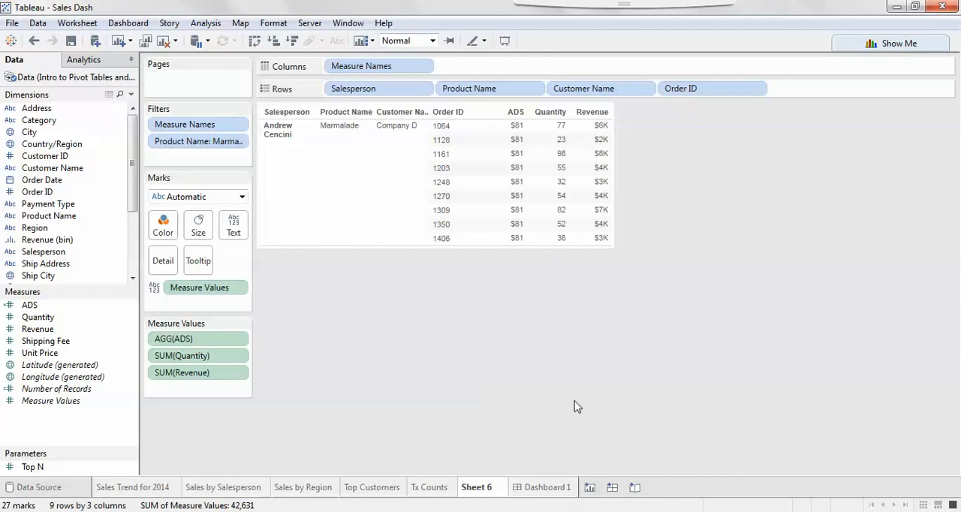
# Create a new worksheet with a scatter plot of ADS against Revenue, labelling the marks by Salesperson
pyautogui.click(592, 488)
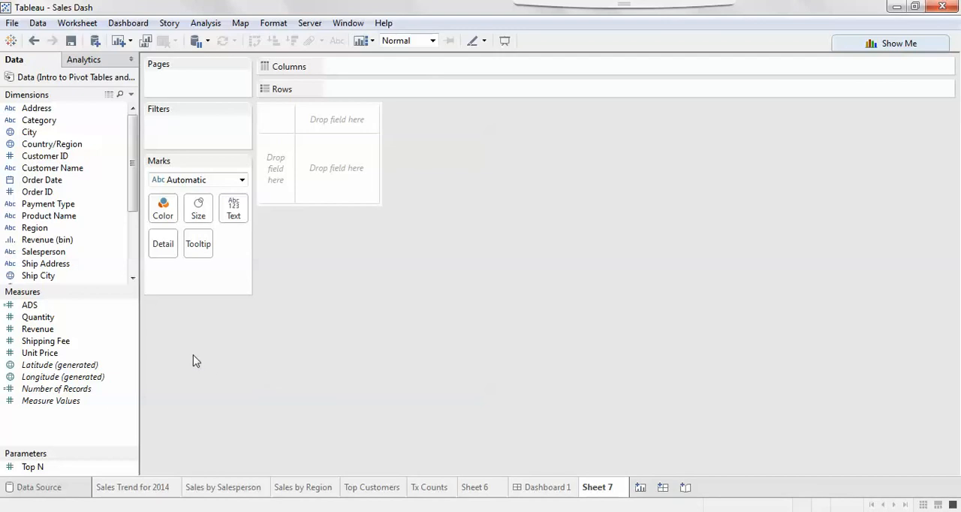
pyautogui.doubleClick(45, 305)
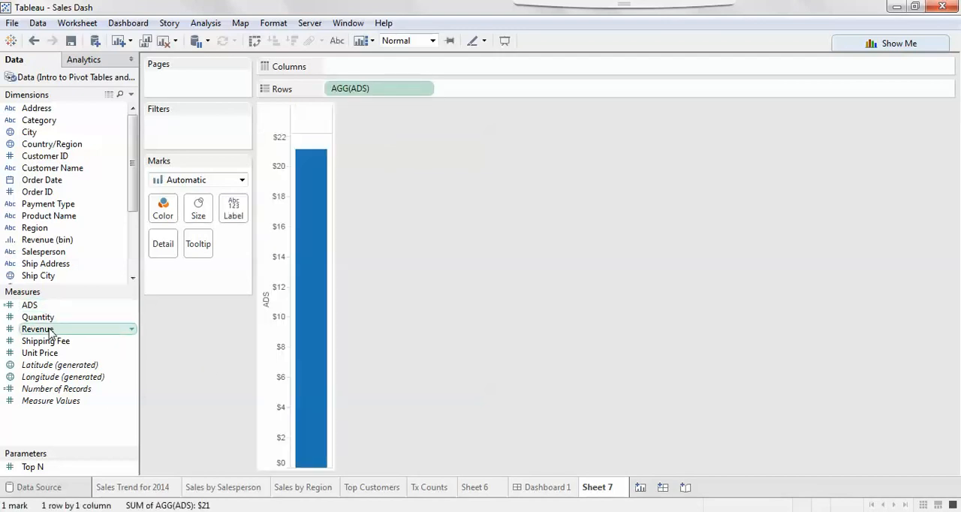
pyautogui.doubleClick(54, 330)
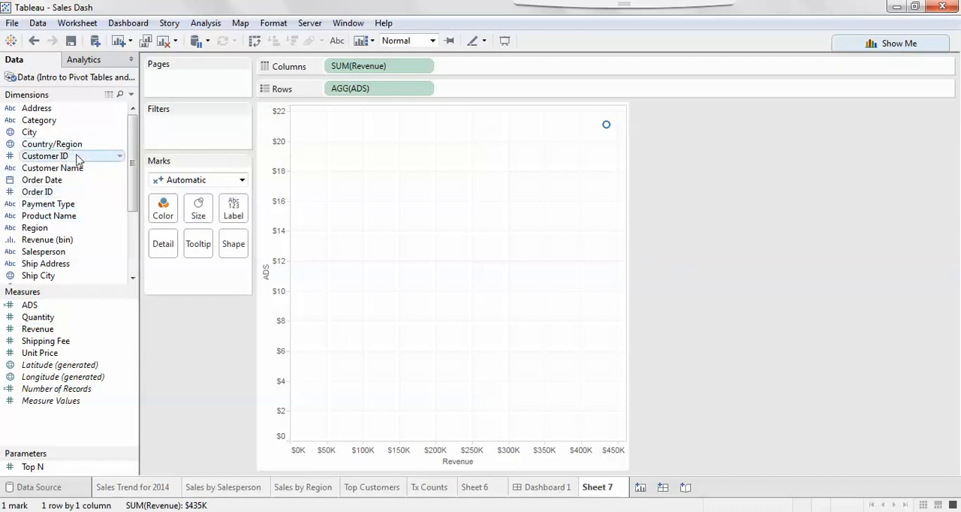
pyautogui.moveTo(51, 253); pyautogui.dragTo(235, 211)
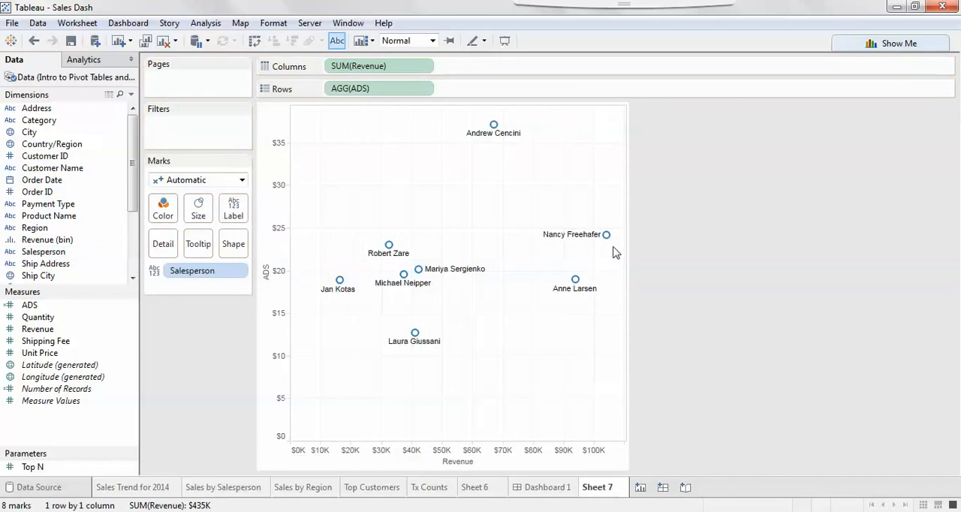
pyautogui.moveTo(496, 132)
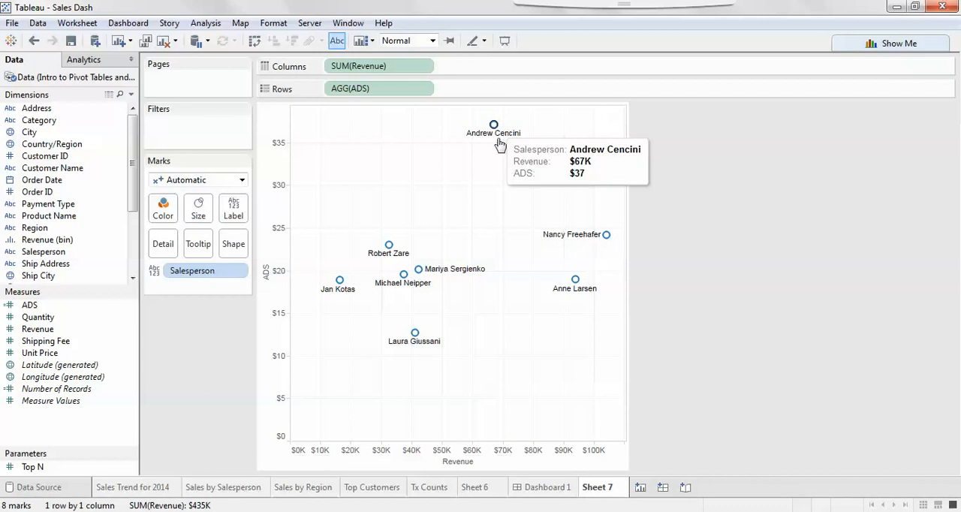
pyautogui.moveTo(610, 240)
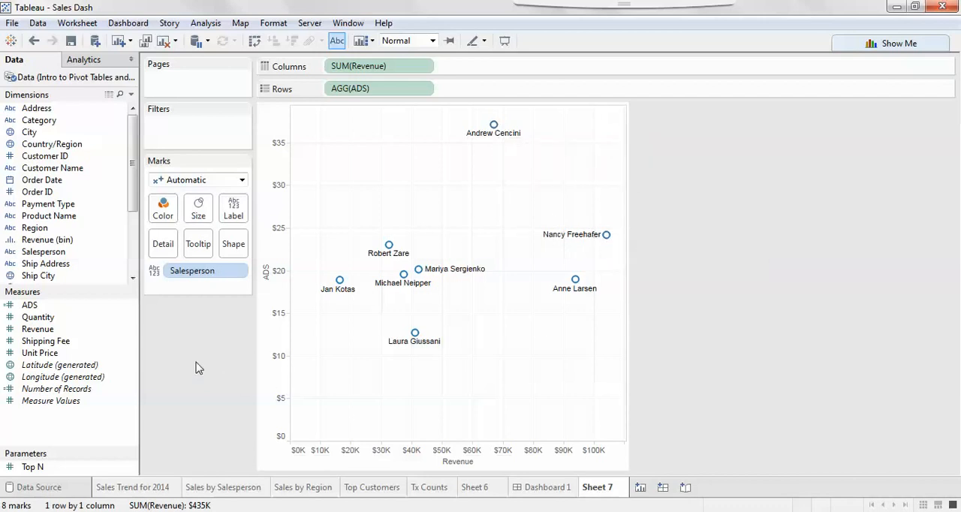
# Colour the scatter plot marks by Product Name, adding all members of the field
pyautogui.moveTo(137, 187); pyautogui.dragTo(136, 187)
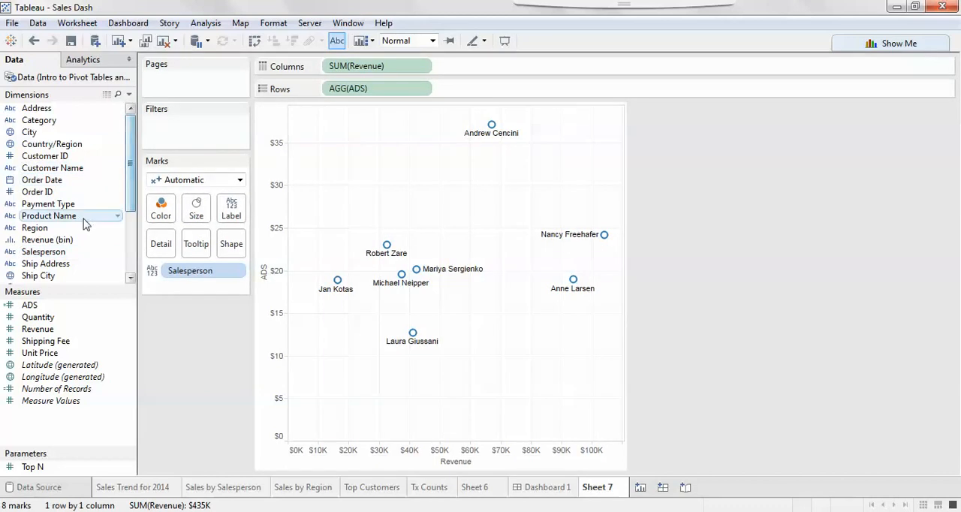
pyautogui.moveTo(112, 217); pyautogui.dragTo(170, 215)
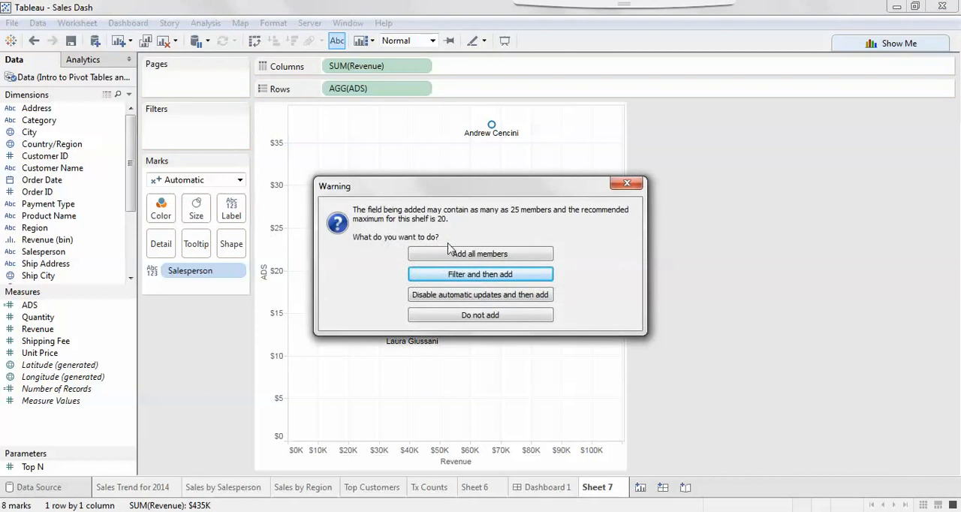
pyautogui.click(453, 255)
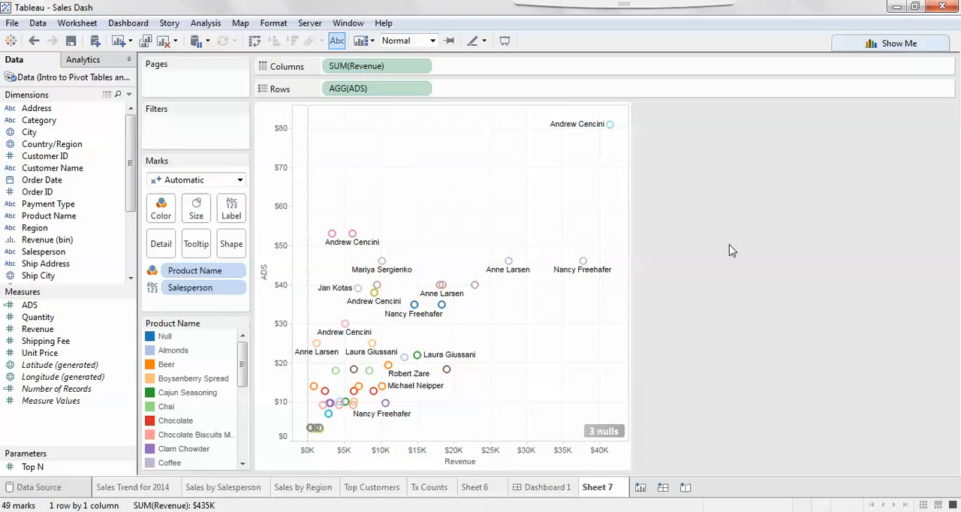
# Examine the product marks by highlighting Coffee, Boysenberry Spread, Chai, Chocolate, Almonds and Chocolate Biscuits Mix in turn, then clear the highlight
pyautogui.moveTo(610, 127)
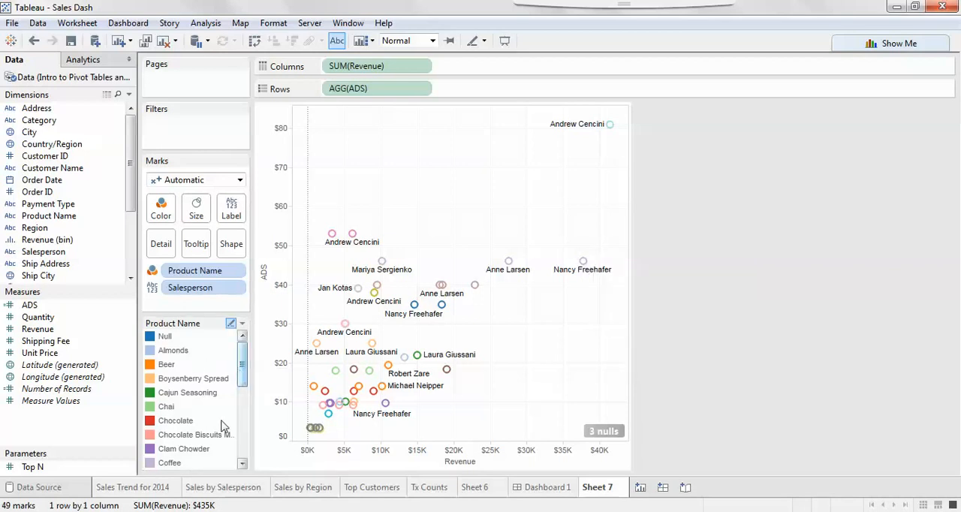
pyautogui.click(169, 463)
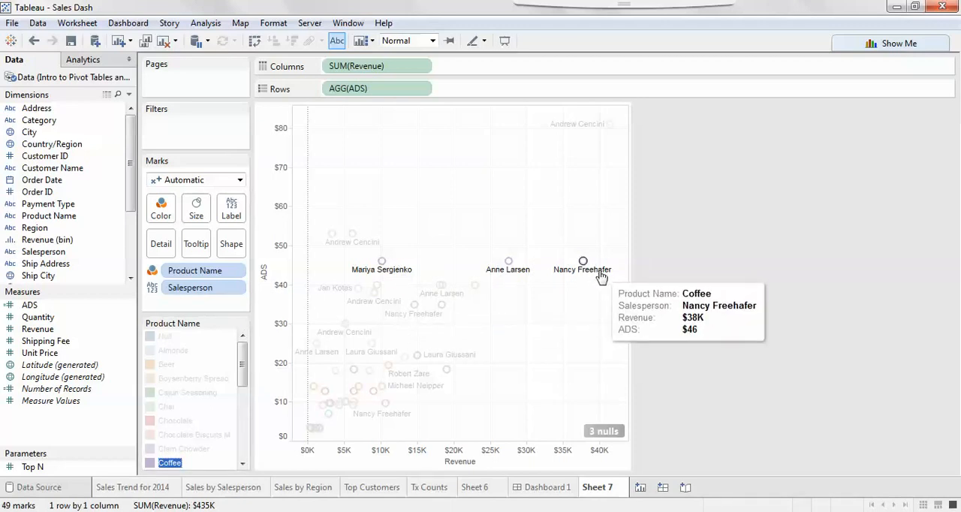
pyautogui.click(183, 383)
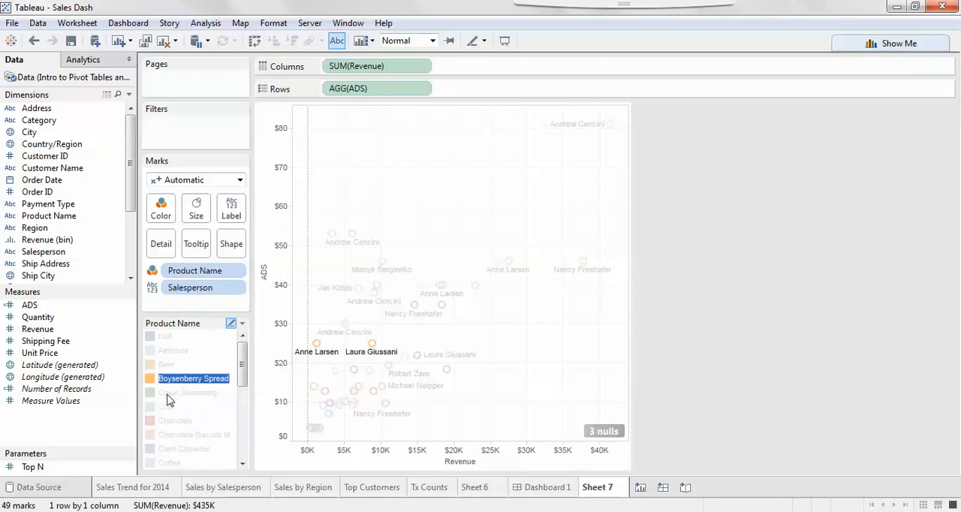
pyautogui.click(166, 409)
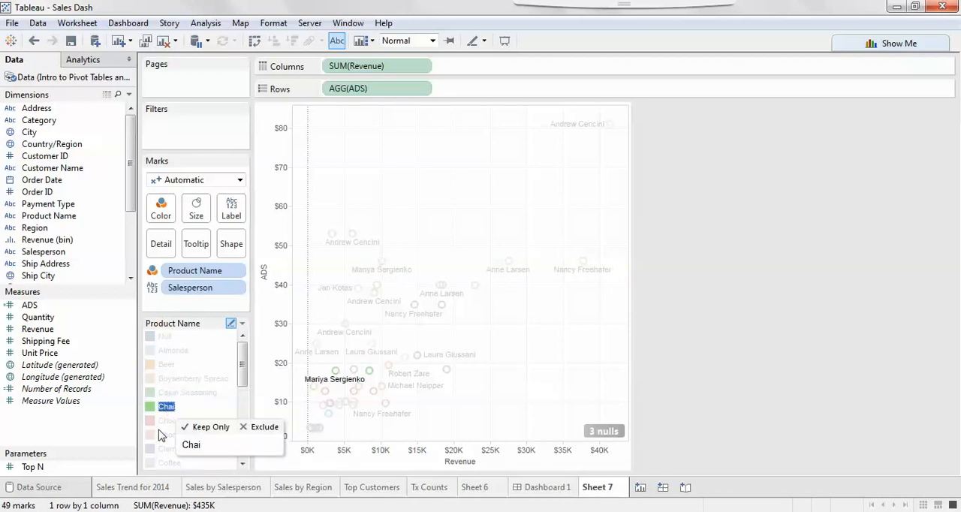
pyautogui.click(162, 422)
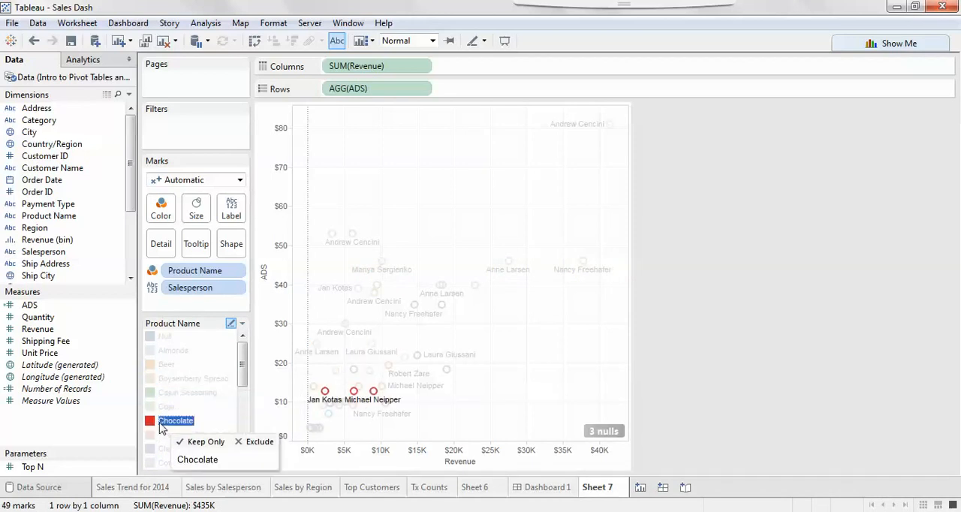
pyautogui.click(179, 351)
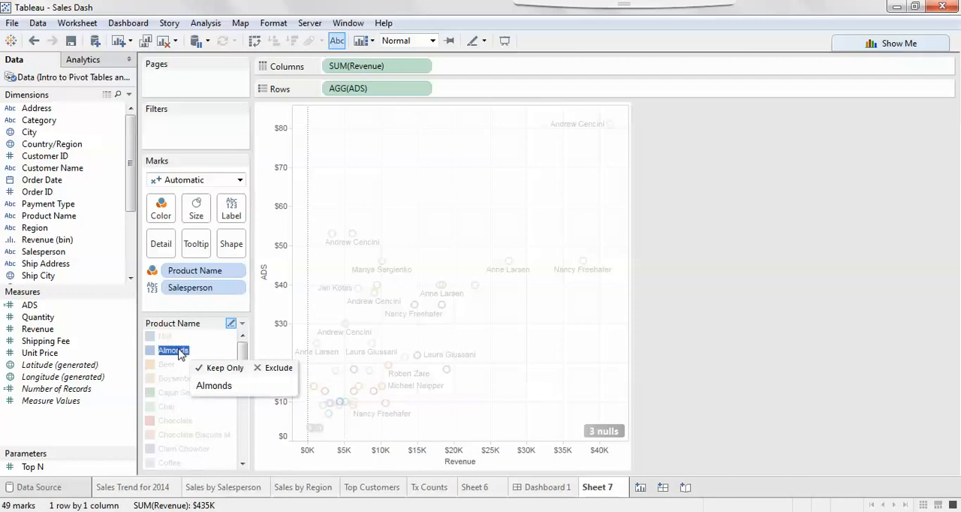
pyautogui.click(165, 438)
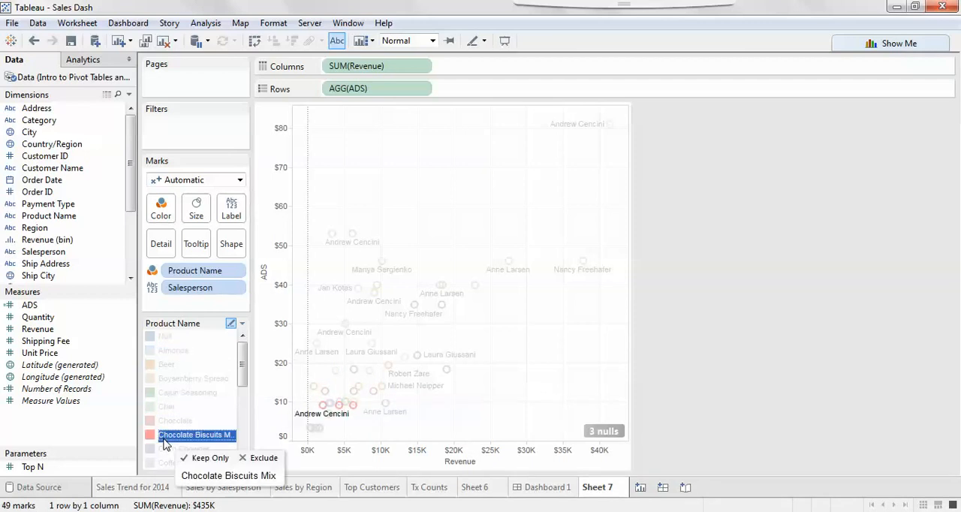
pyautogui.click(165, 438)
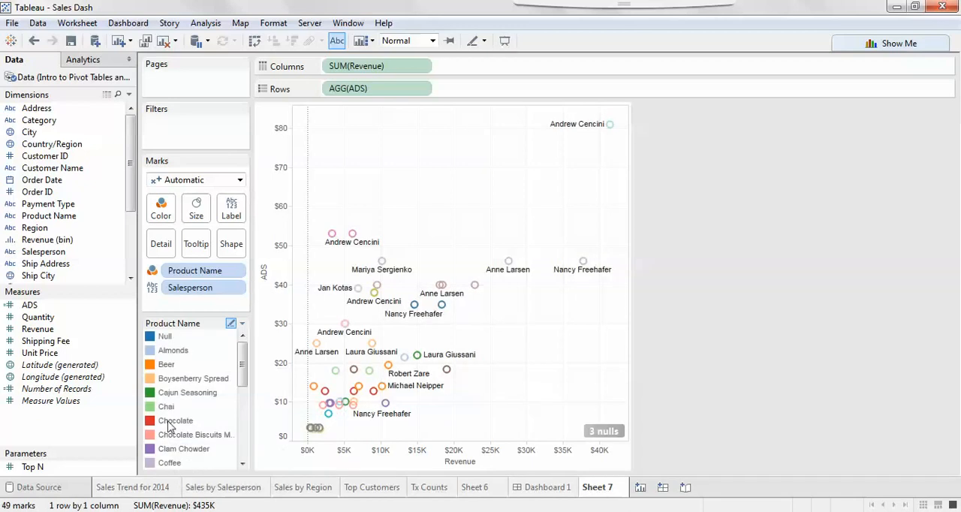
pyautogui.moveTo(318, 431)
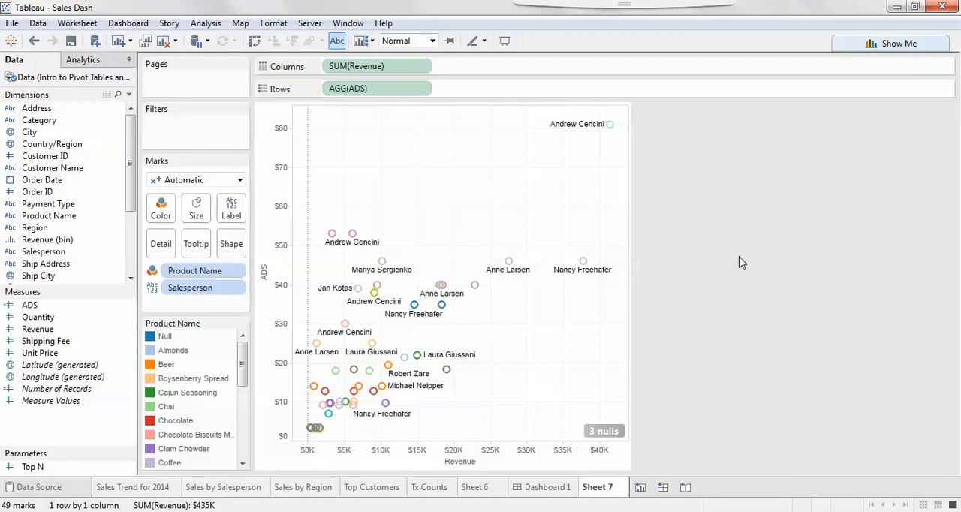
# Return to Dashboard 1 and deselect the Tx Counts view
pyautogui.click(544, 488)
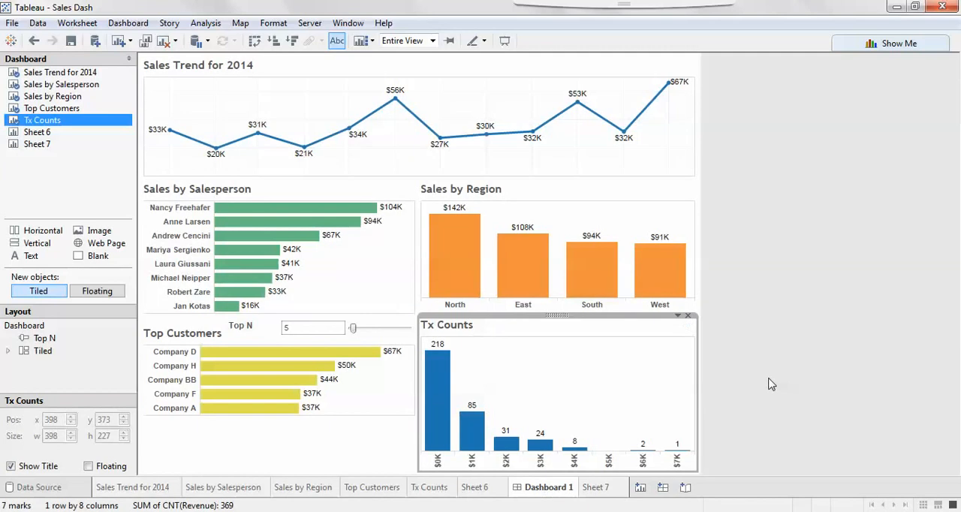
pyautogui.click(768, 384)
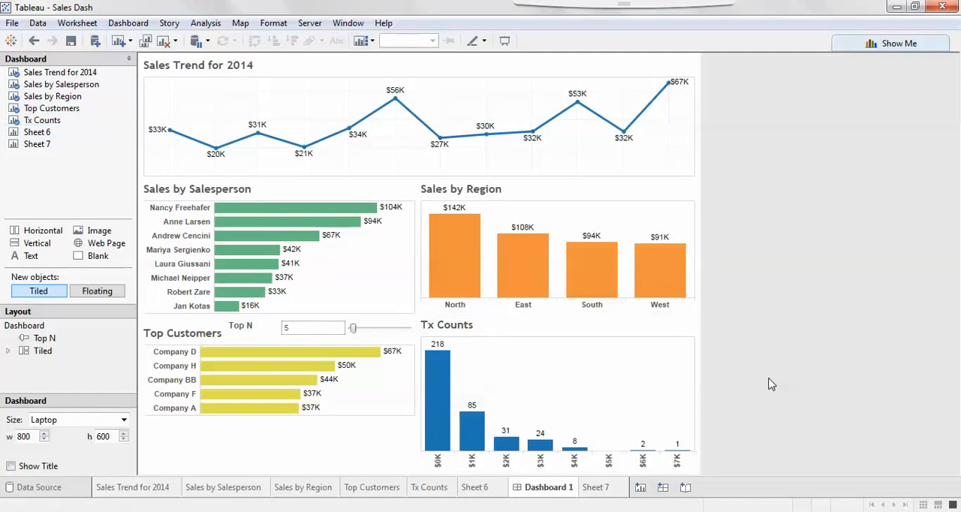